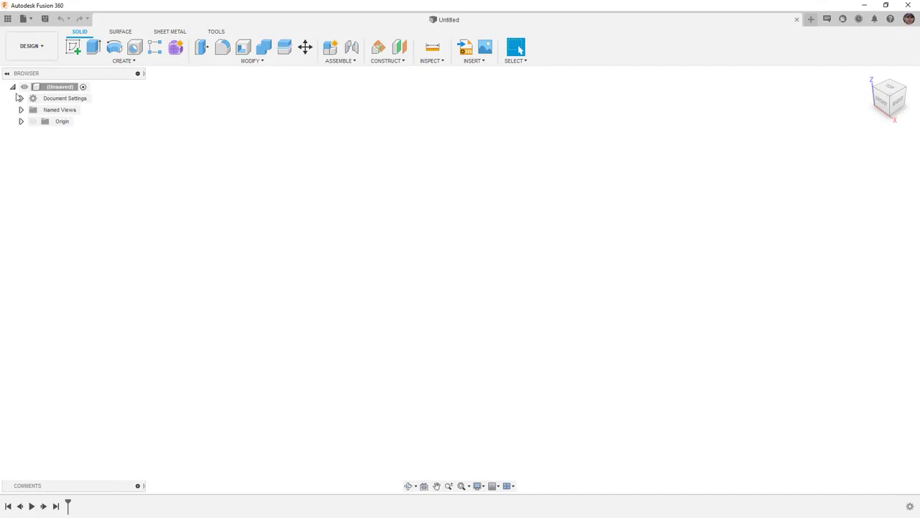
Show the Data Panel and check the utility knife - upload 2 design's options.
{"action": "left_click", "coordinate": [8, 19]}
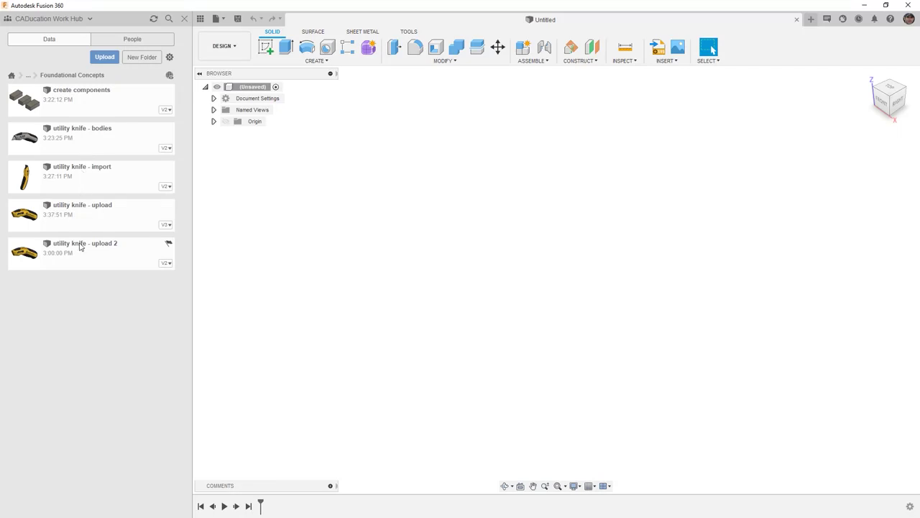
{"action": "right_click", "coordinate": [80, 247]}
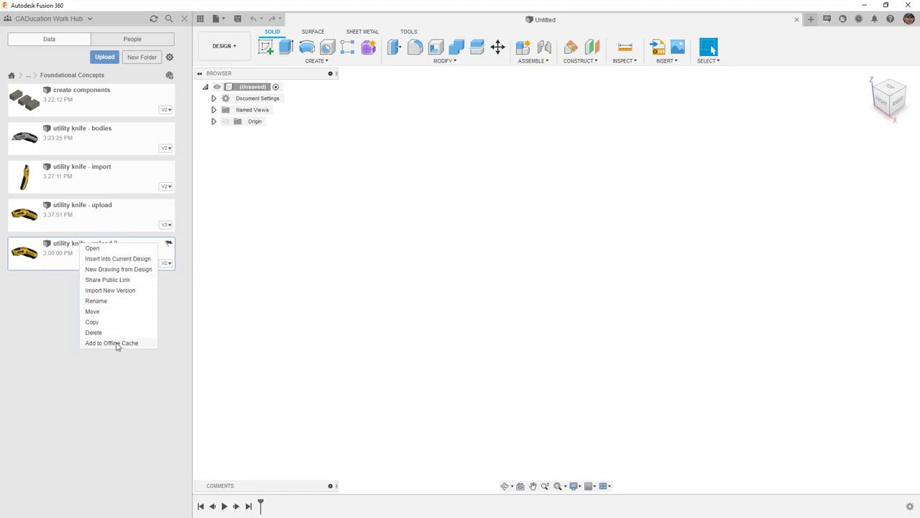
{"action": "left_click", "coordinate": [180, 61]}
Cache the current project for offline use from the file list's settings menu.
{"action": "left_click", "coordinate": [171, 58]}
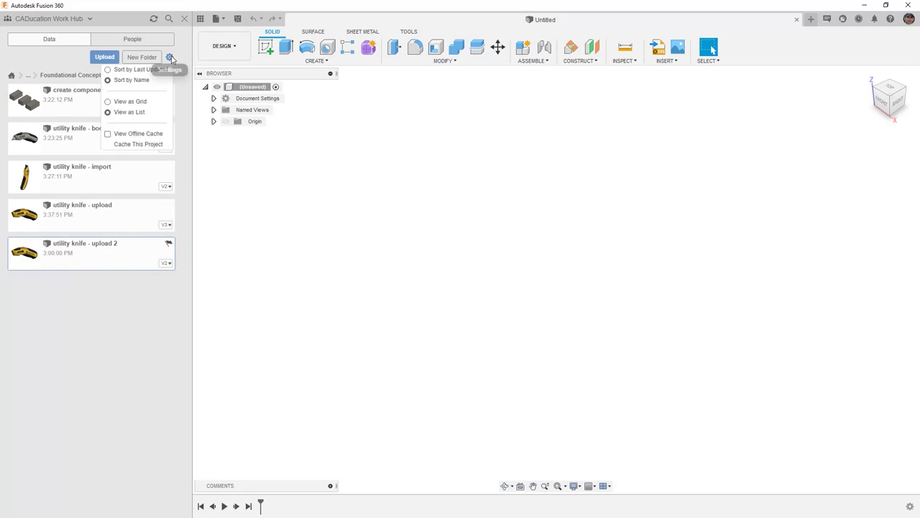
{"action": "left_click", "coordinate": [123, 145]}
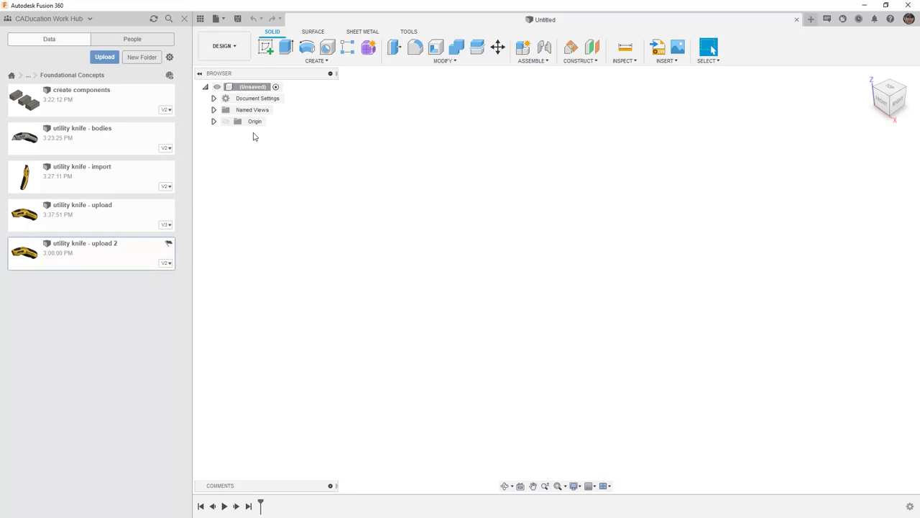
{"action": "left_click", "coordinate": [169, 57]}
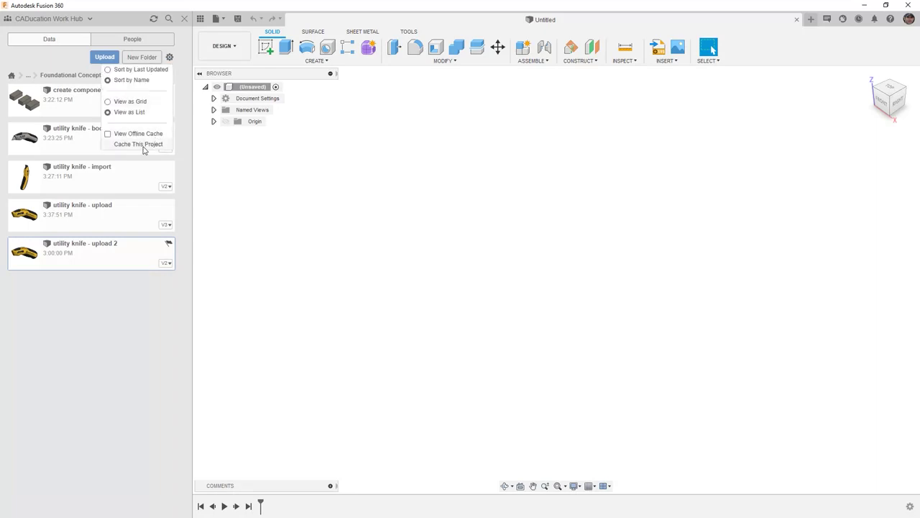
Apply the offline cache option, add create components to the offline cache, and return to All Projects.
{"action": "left_click", "coordinate": [108, 135]}
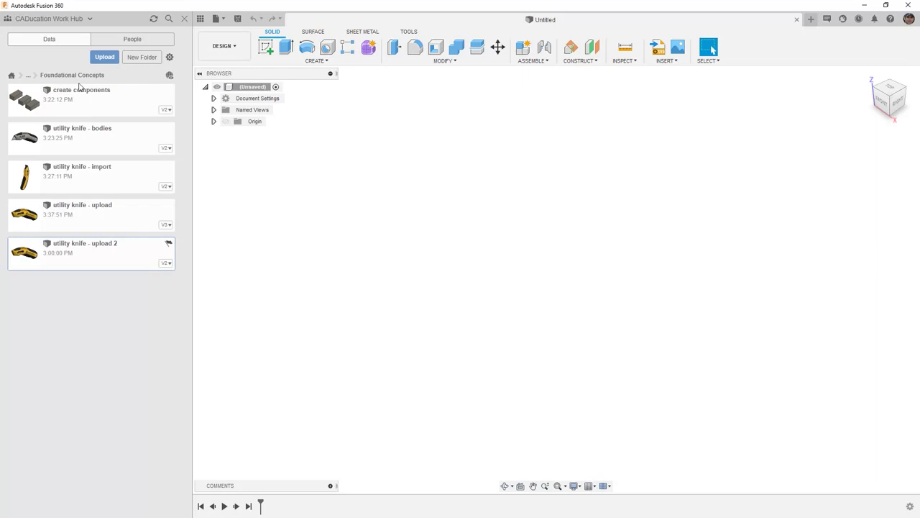
{"action": "right_click", "coordinate": [94, 110]}
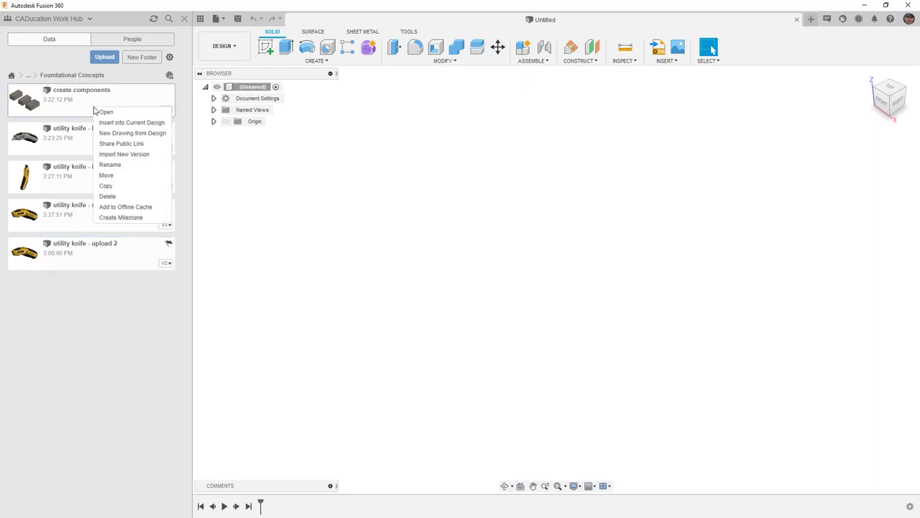
{"action": "left_click", "coordinate": [144, 208]}
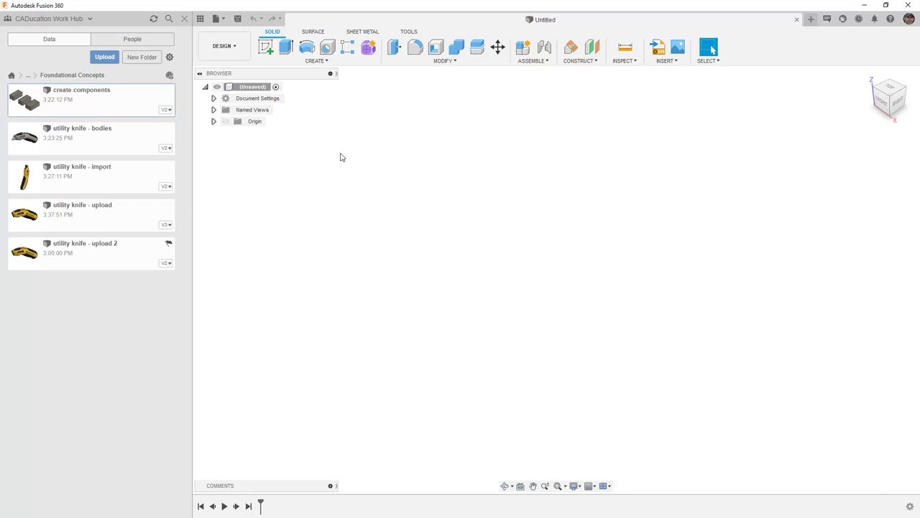
{"action": "left_click", "coordinate": [10, 76]}
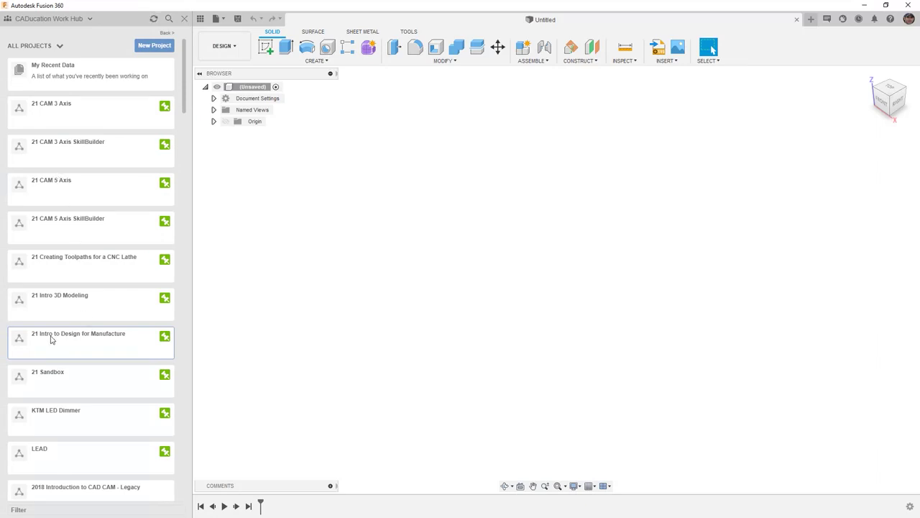
Archive the 21 Intro to Design for Manufacture project and confirm the archive.
{"action": "right_click", "coordinate": [86, 342]}
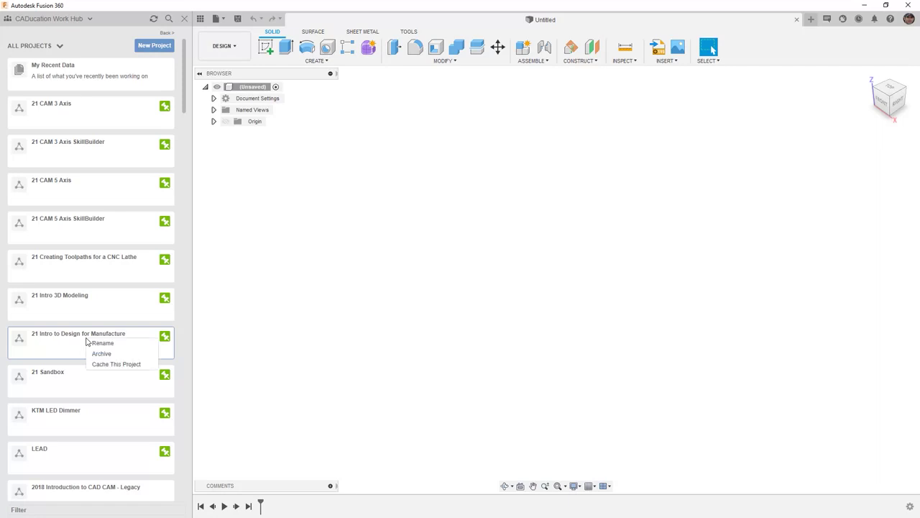
{"action": "left_click", "coordinate": [118, 357]}
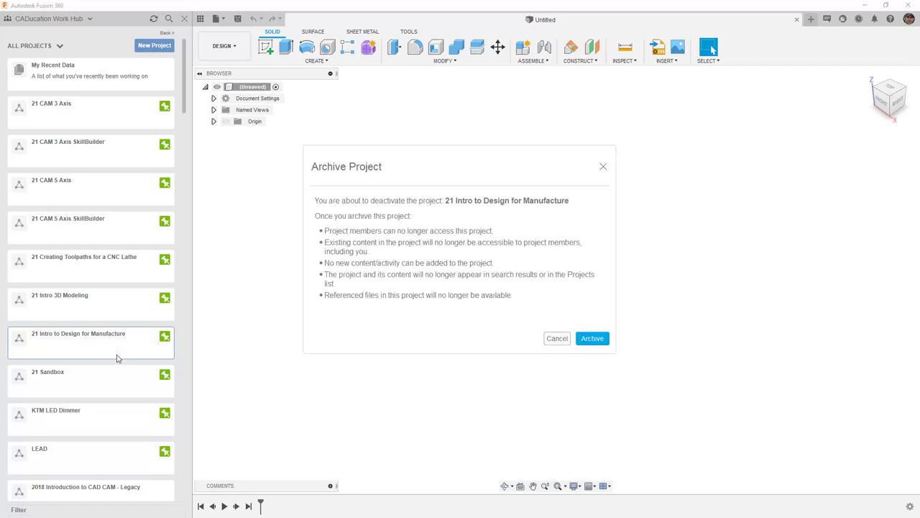
{"action": "left_click", "coordinate": [594, 339]}
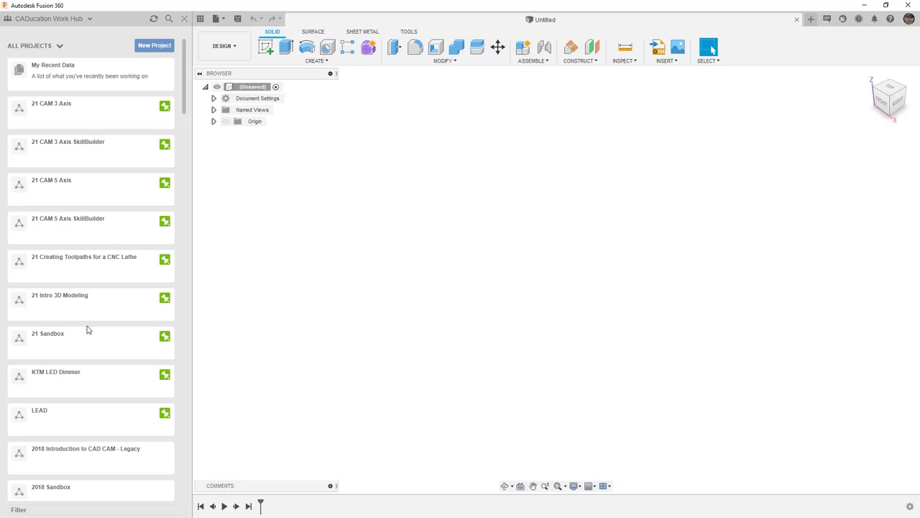
Search the hub's Projects list for '21 I' to find the archived project.
{"action": "left_click", "coordinate": [88, 19]}
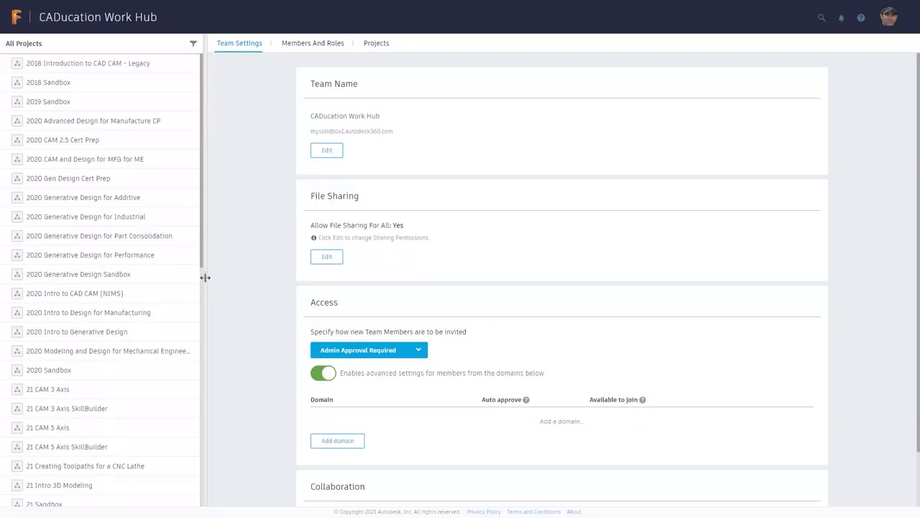
{"action": "left_click_drag", "start_coordinate": [205, 277], "coordinate": [48, 271]}
{"action": "left_click", "coordinate": [246, 43]}
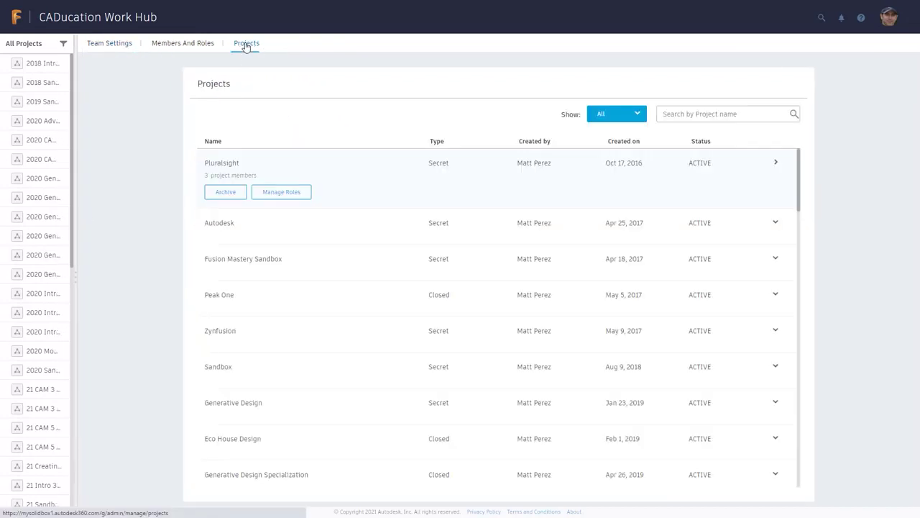
{"action": "left_click", "coordinate": [611, 117]}
{"action": "left_click", "coordinate": [694, 113]}
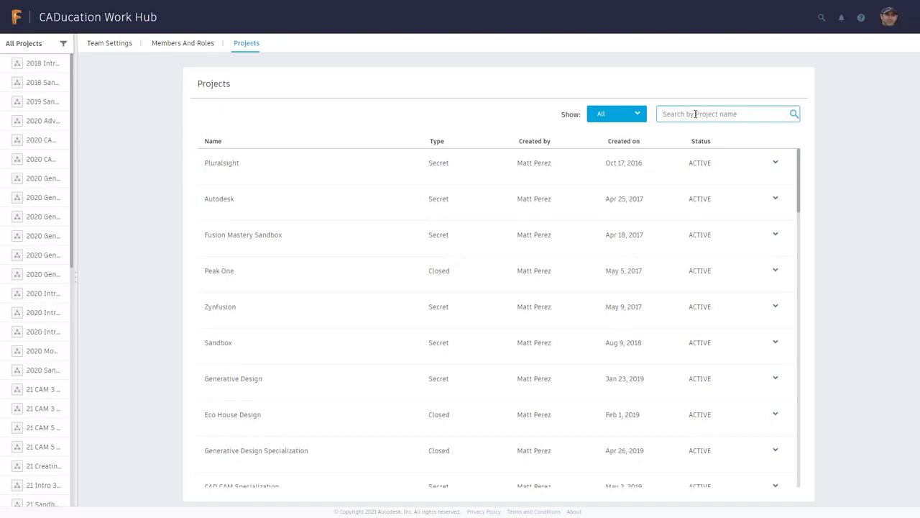
{"action": "type", "text": "21"}
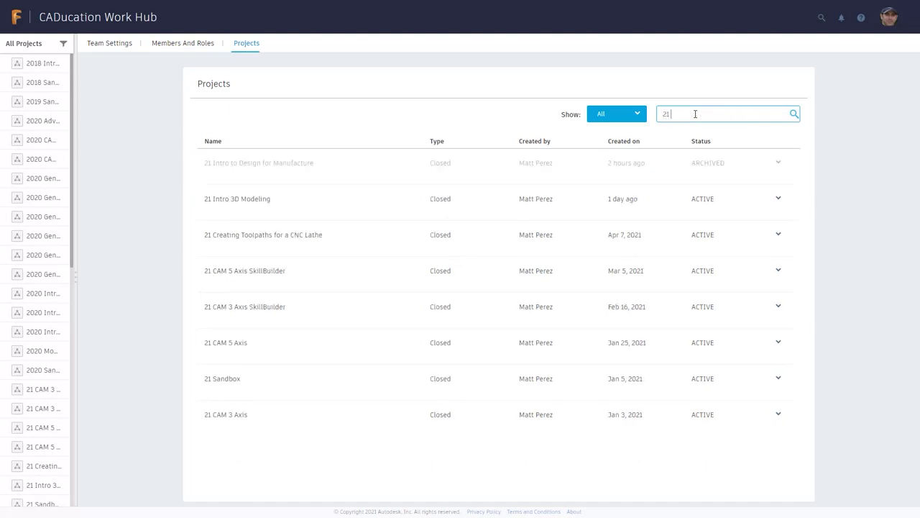
{"action": "type", "text": " I"}
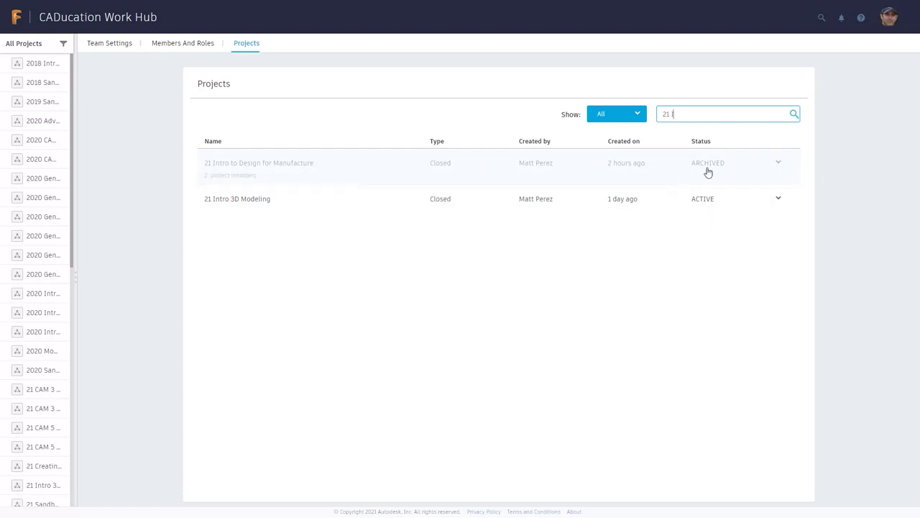
Restore 21 Intro to Design for Manufacture so it is ACTIVE again.
{"action": "left_click", "coordinate": [778, 163]}
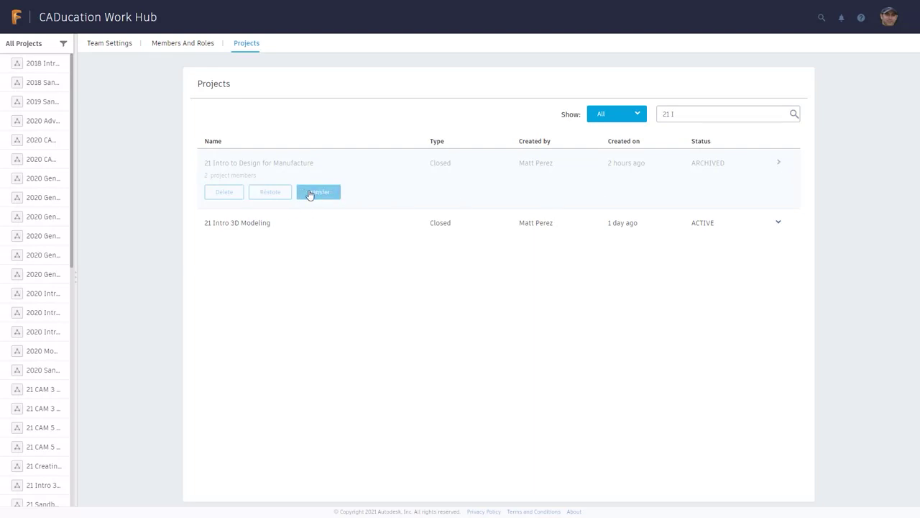
{"action": "left_click", "coordinate": [271, 194]}
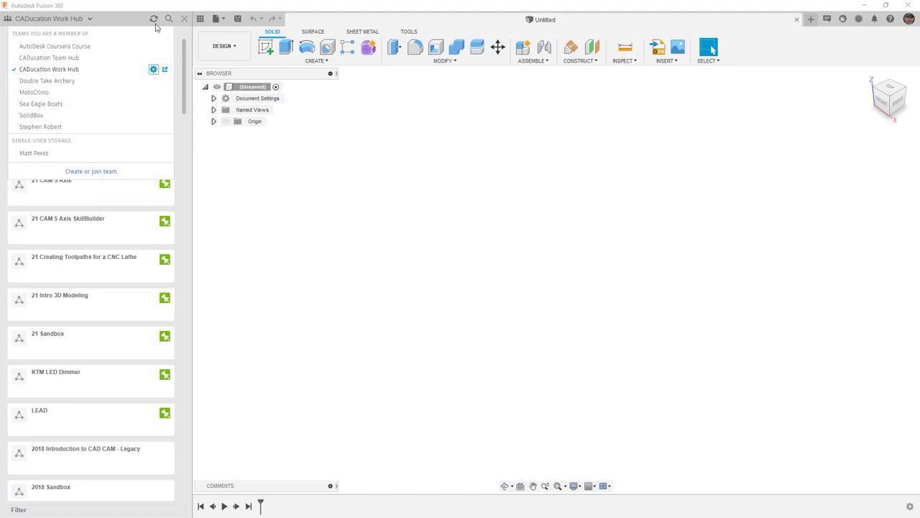
{"action": "left_click", "coordinate": [154, 19]}
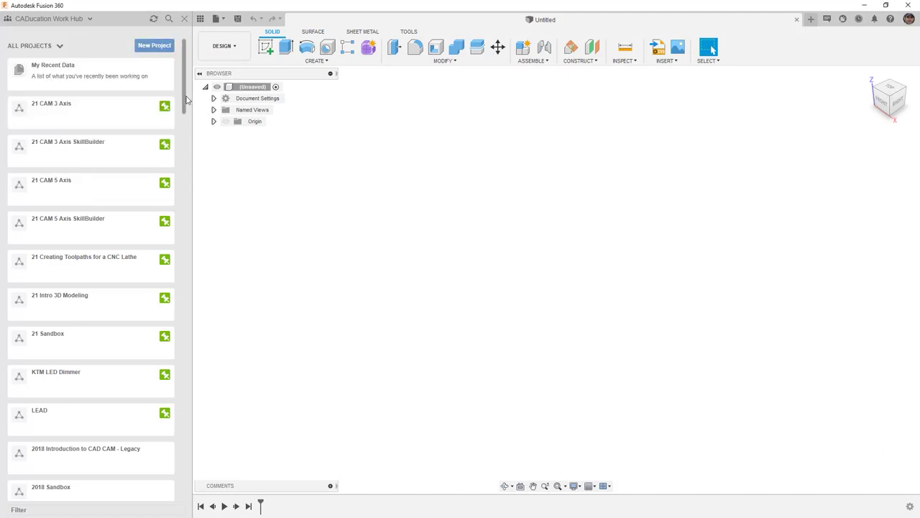
Search all data for '21 Intro', cancel it, then refresh the All Projects list.
{"action": "left_click_drag", "start_coordinate": [186, 101], "coordinate": [194, 220]}
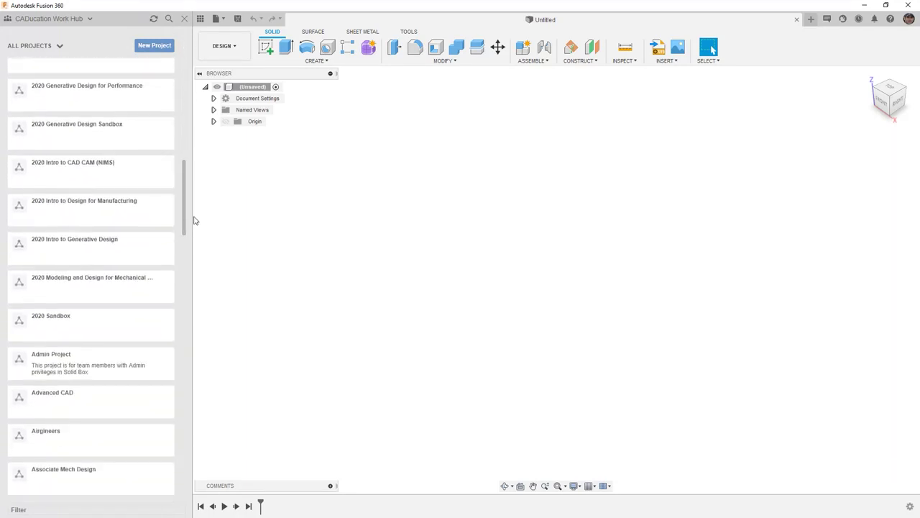
{"action": "left_click", "coordinate": [168, 19]}
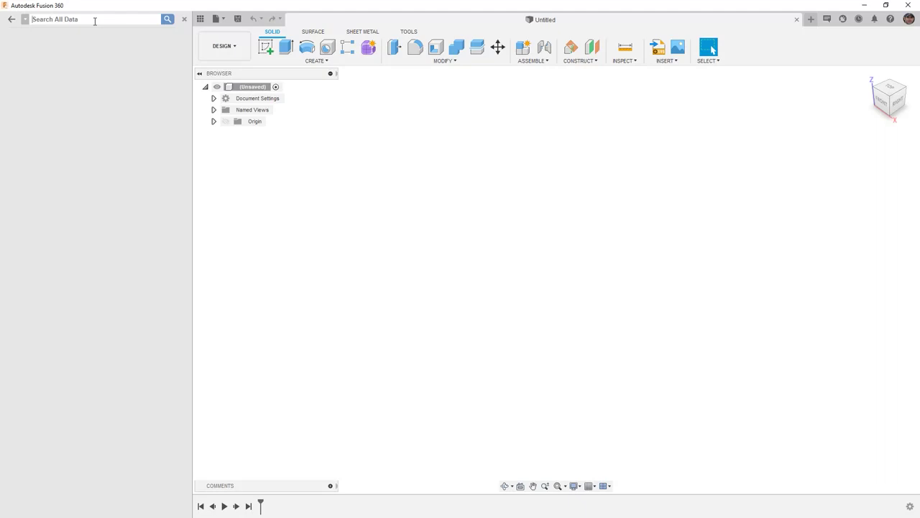
{"action": "type", "text": "21 Intro"}
{"action": "key", "text": "Return"}
{"action": "key", "text": "Escape"}
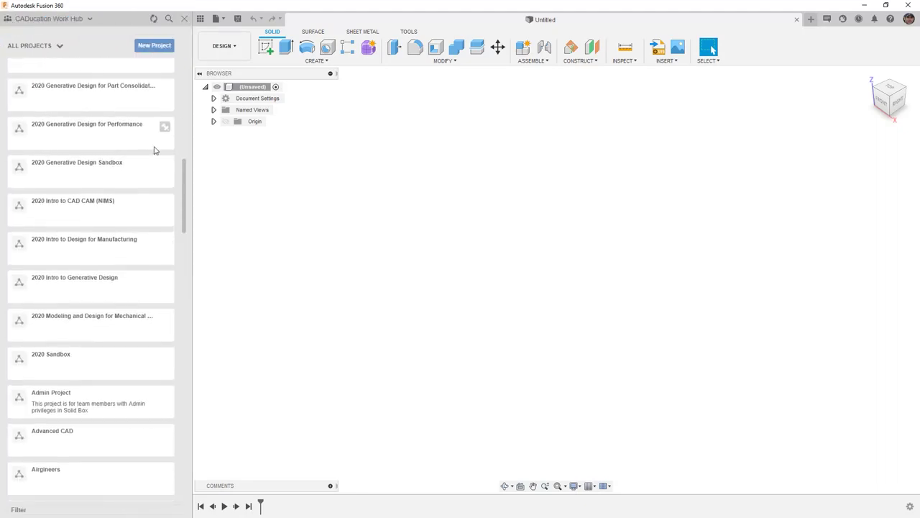
{"action": "left_click_drag", "start_coordinate": [186, 187], "coordinate": [185, 52]}
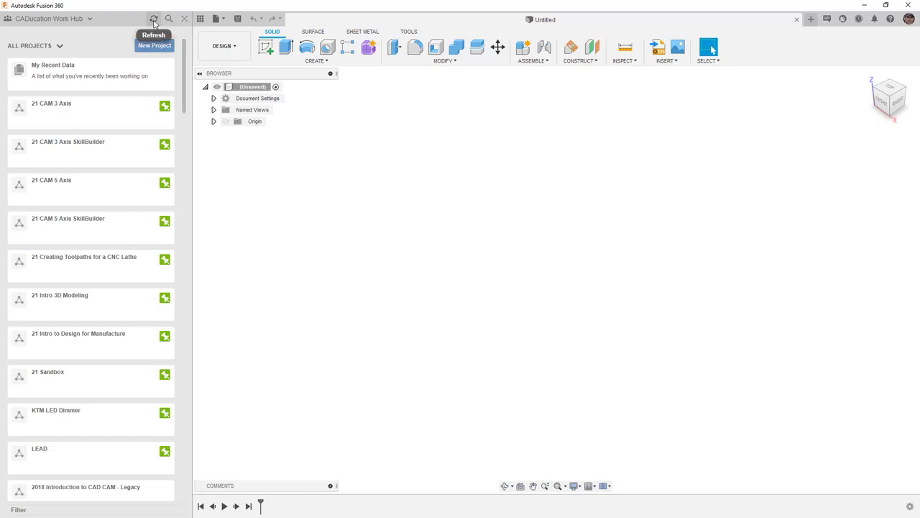
{"action": "left_click", "coordinate": [153, 21]}
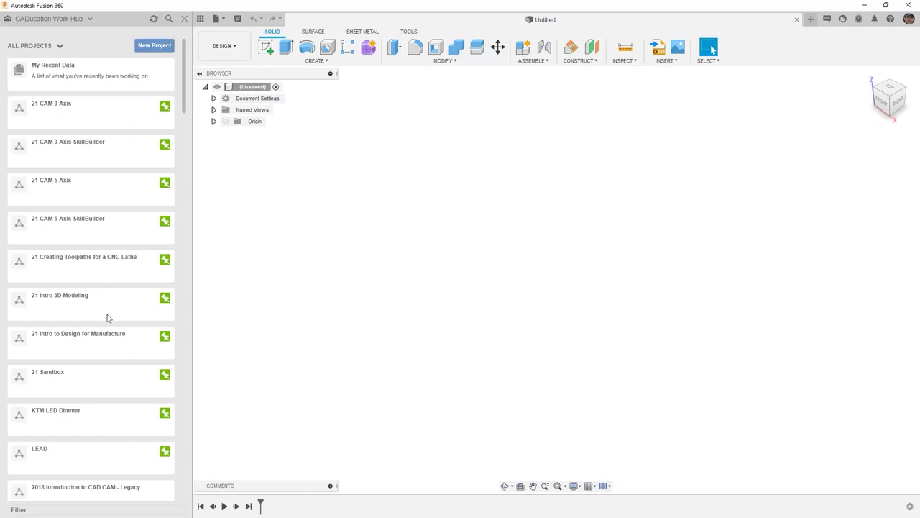
Open Foundational Concepts in 21 Intro to Design for Manufacture, then open and close utility knife - upload.
{"action": "left_click", "coordinate": [79, 343]}
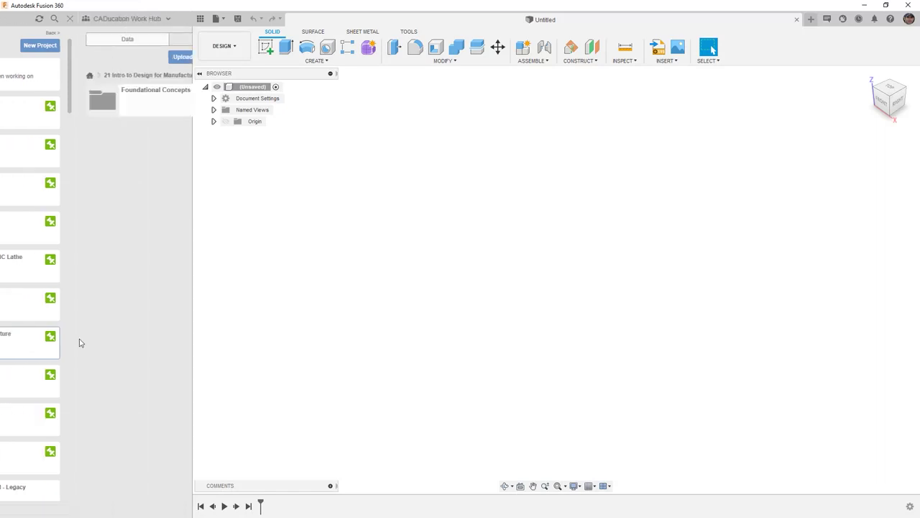
{"action": "left_click", "coordinate": [92, 108]}
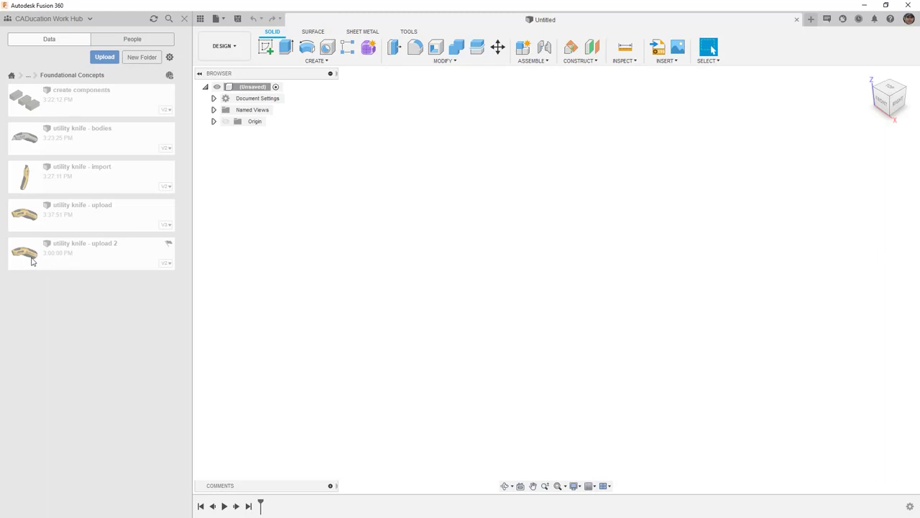
{"action": "double_click", "coordinate": [65, 219]}
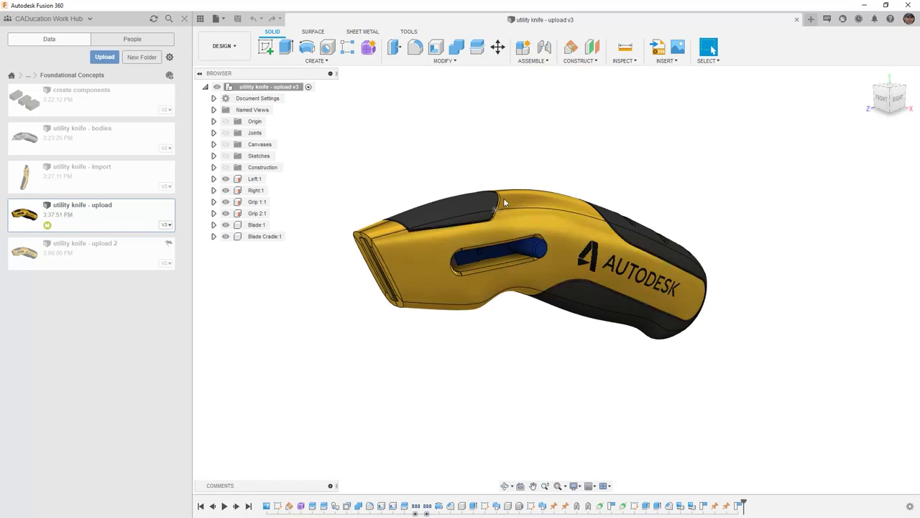
{"action": "left_click", "coordinate": [797, 20]}
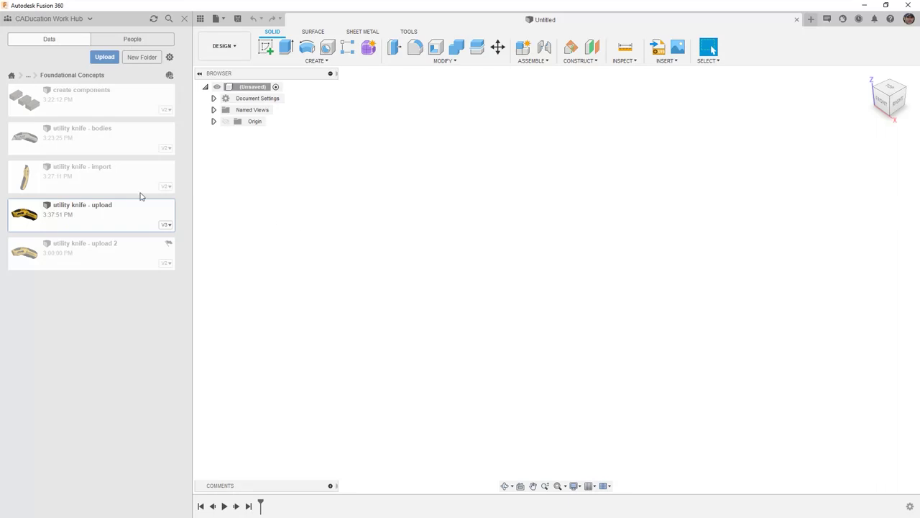
Open and close utility knife - import, then hide the Data Panel.
{"action": "double_click", "coordinate": [111, 176]}
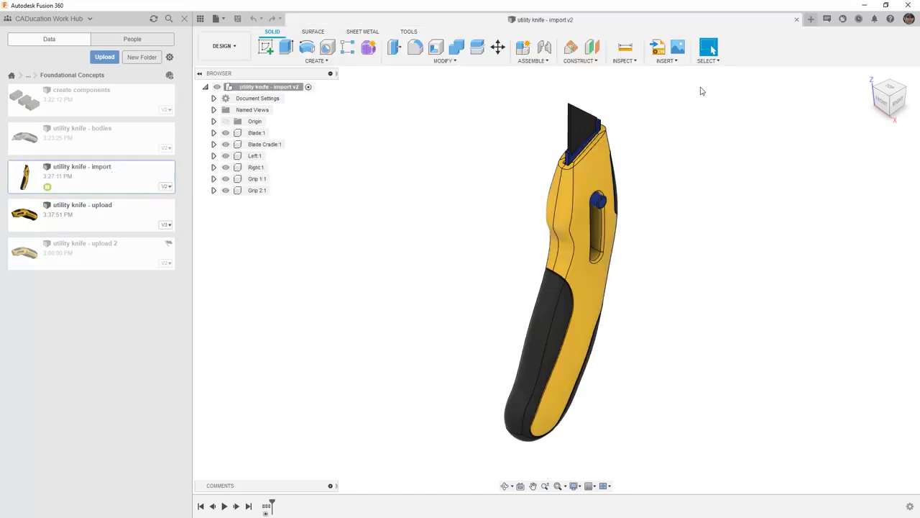
{"action": "left_click", "coordinate": [797, 19]}
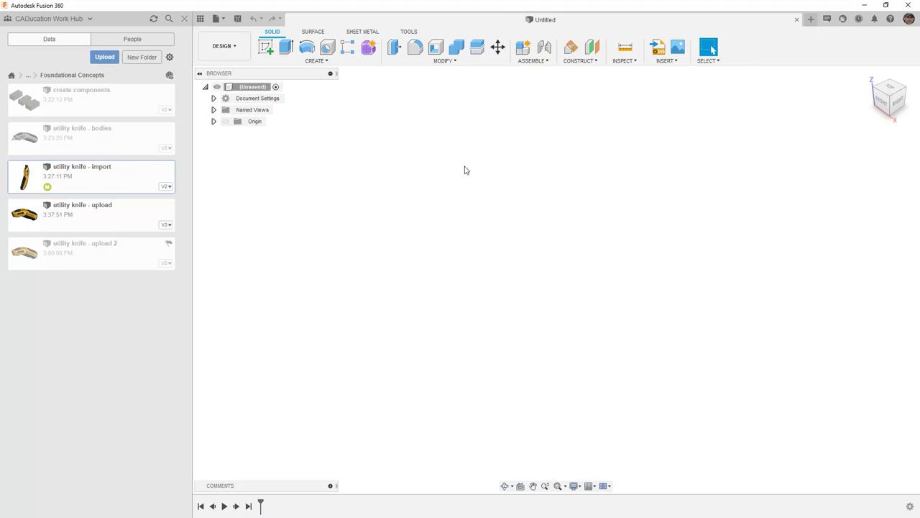
{"action": "left_click", "coordinate": [200, 20]}
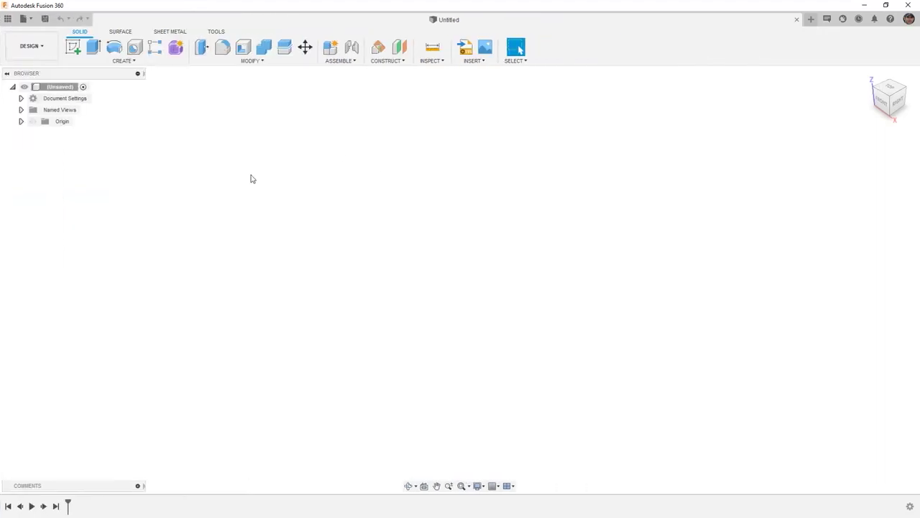